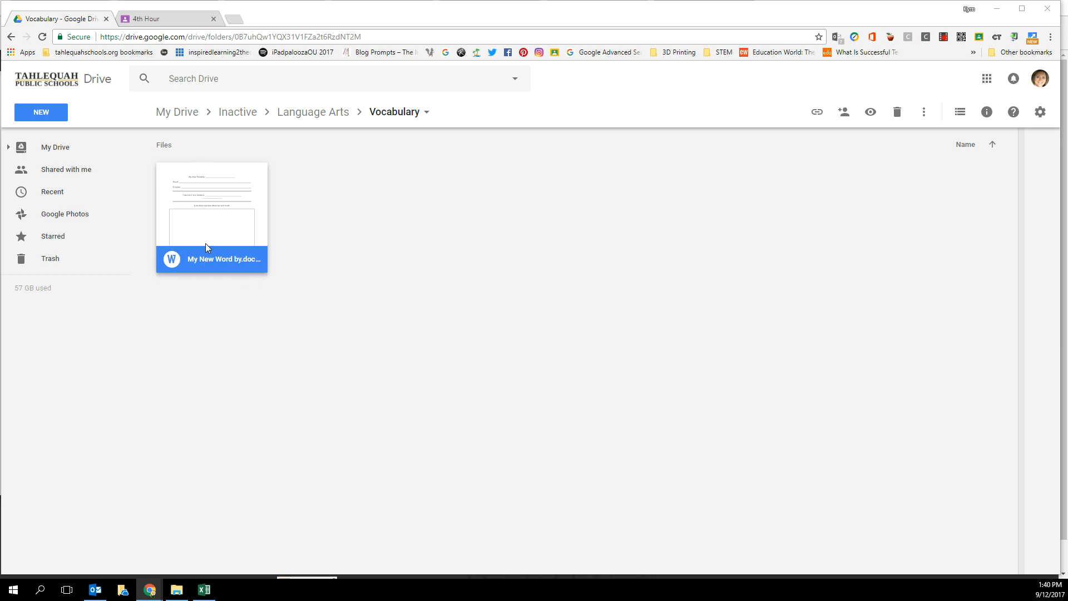
# Open My New Word by.doc from the Vocabulary folder and save it as a Google Docs file
pyautogui.doubleClick(212, 258)
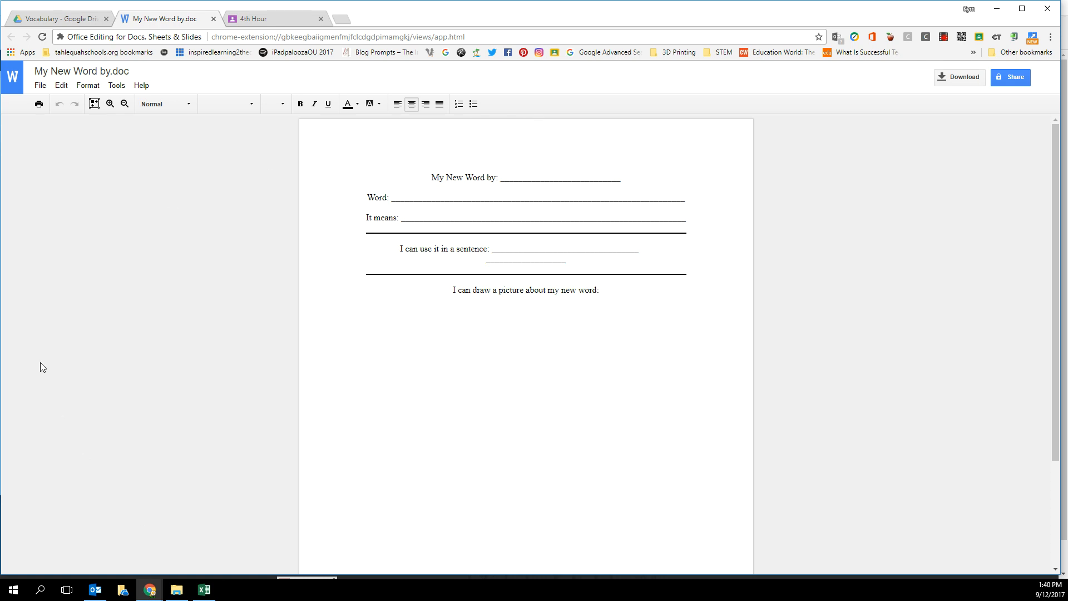
pyautogui.click(71, 21)
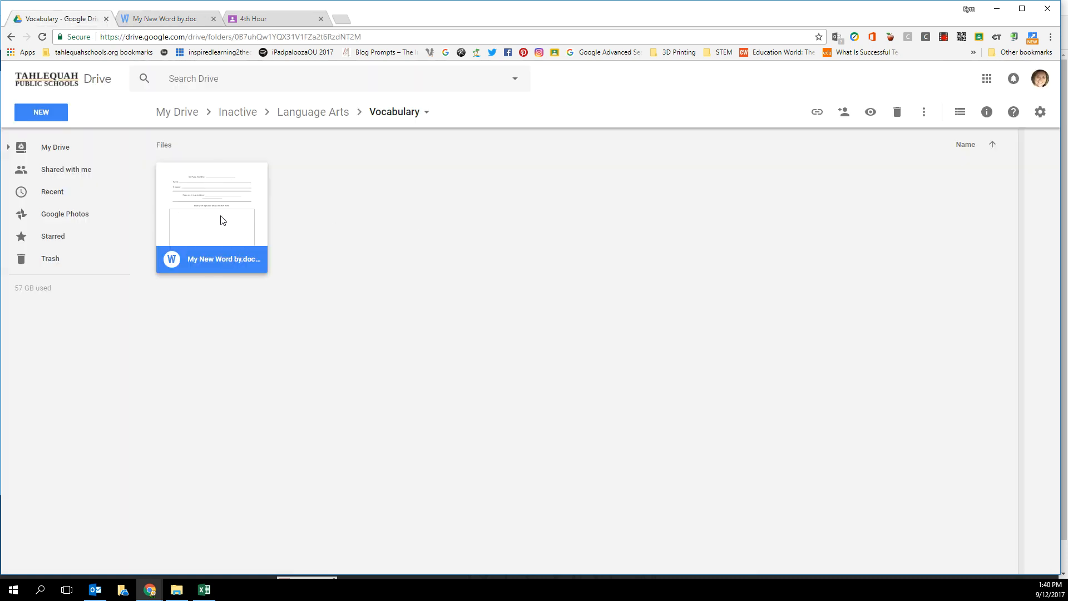
pyautogui.click(167, 15)
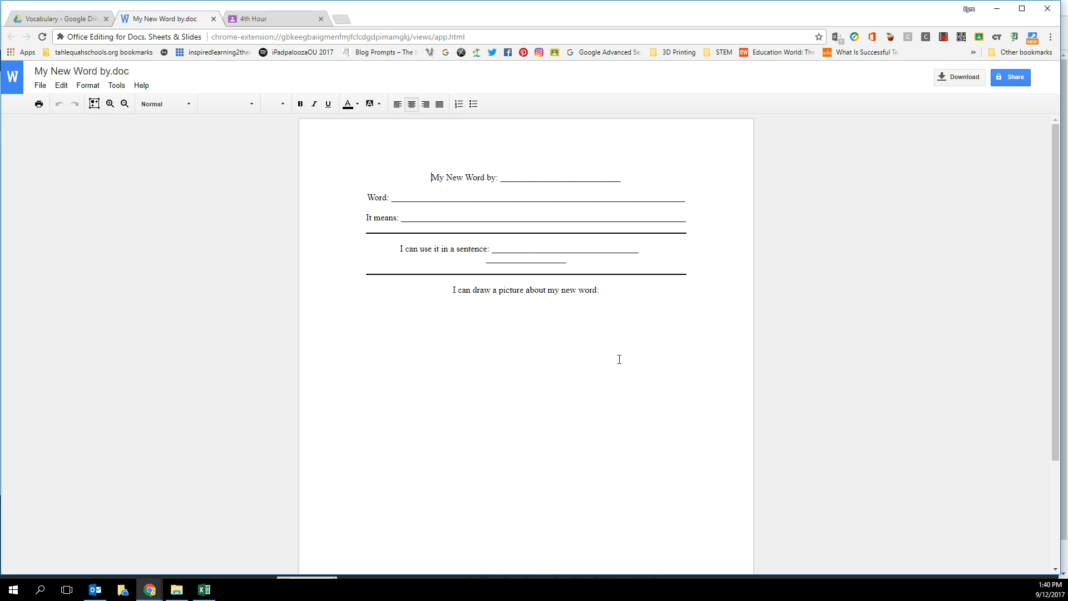
pyautogui.click(41, 88)
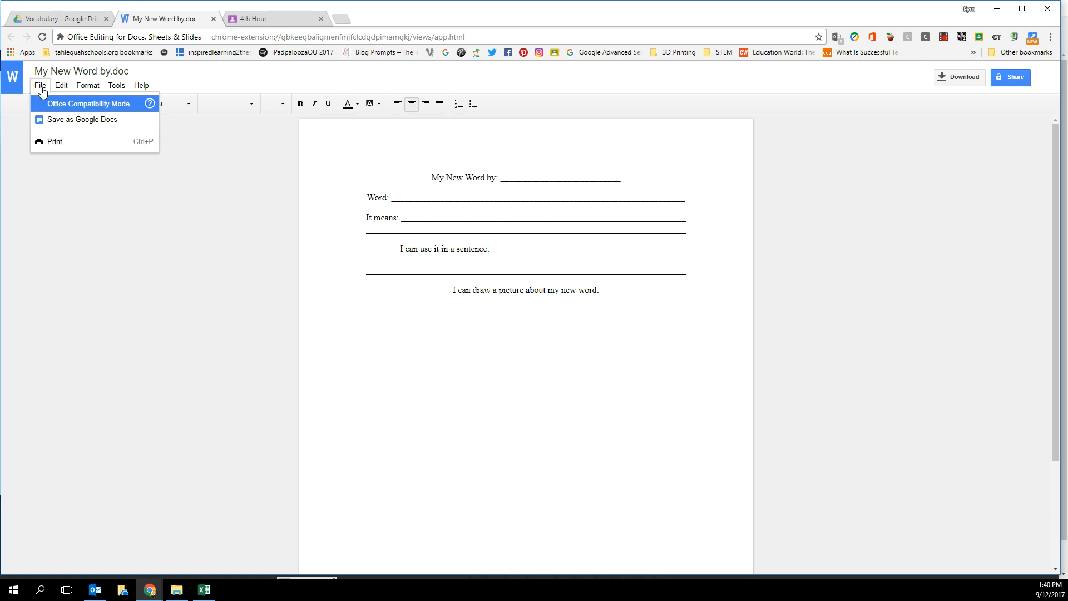
pyautogui.click(57, 120)
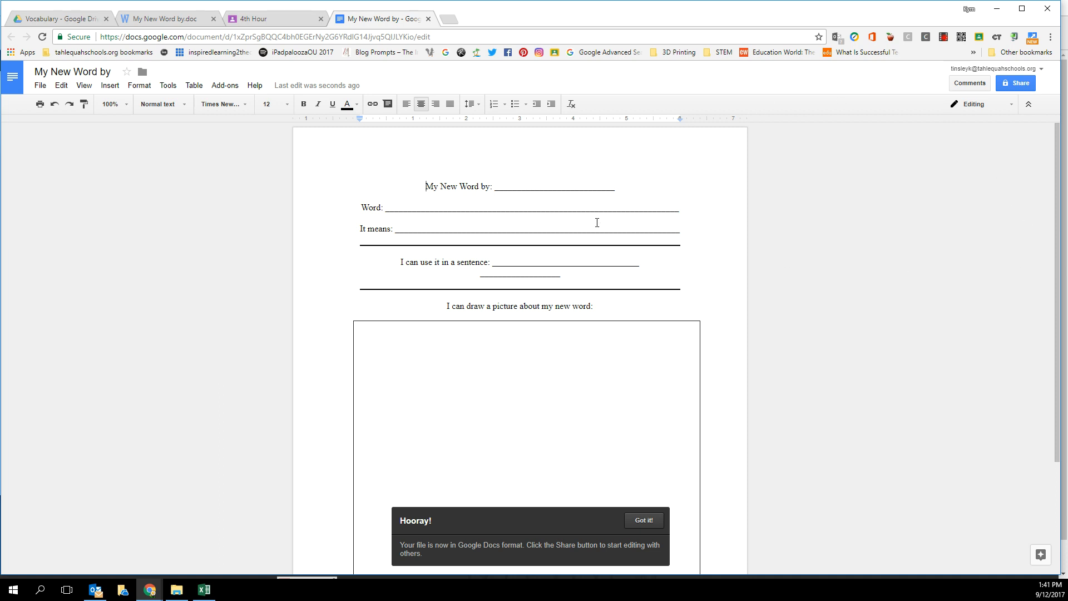
# Left-align the "I can use it in a sentence" line and shorten its blank to one continuous line
pyautogui.click(402, 262)
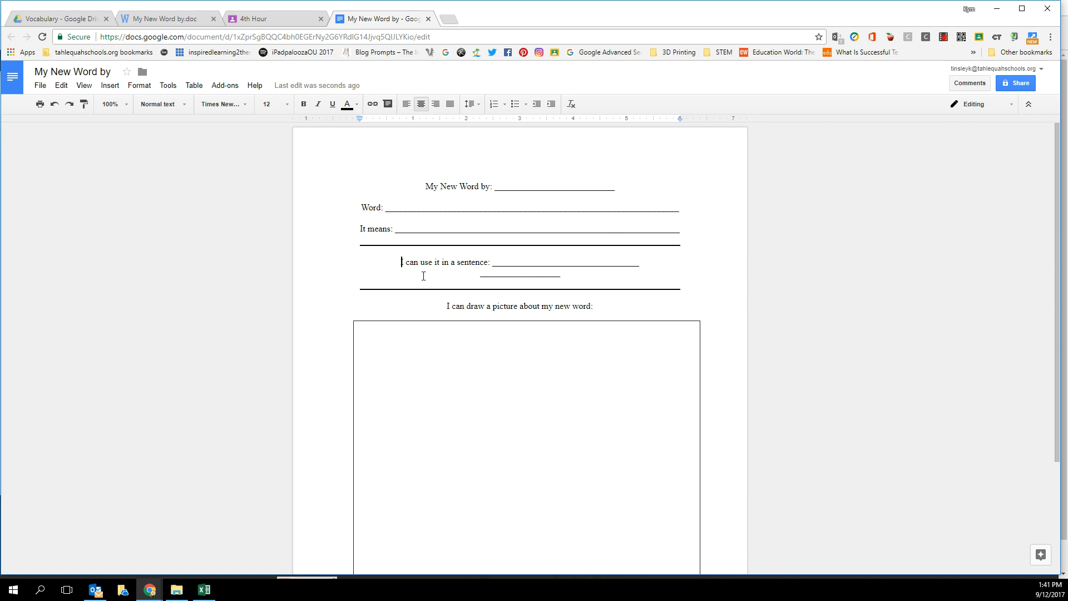
pyautogui.hotkey('ctrl', 'shift', 'l')
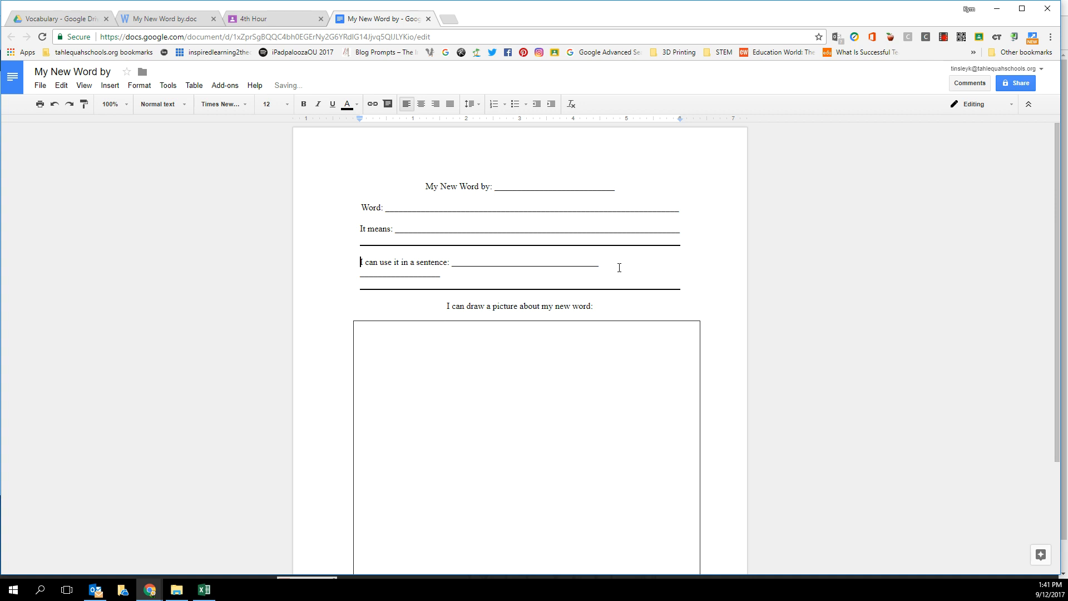
pyautogui.click(438, 276)
pyautogui.press('BackSpace')
pyautogui.press('BackSpace')
pyautogui.press('BackSpace')
pyautogui.press('BackSpace')
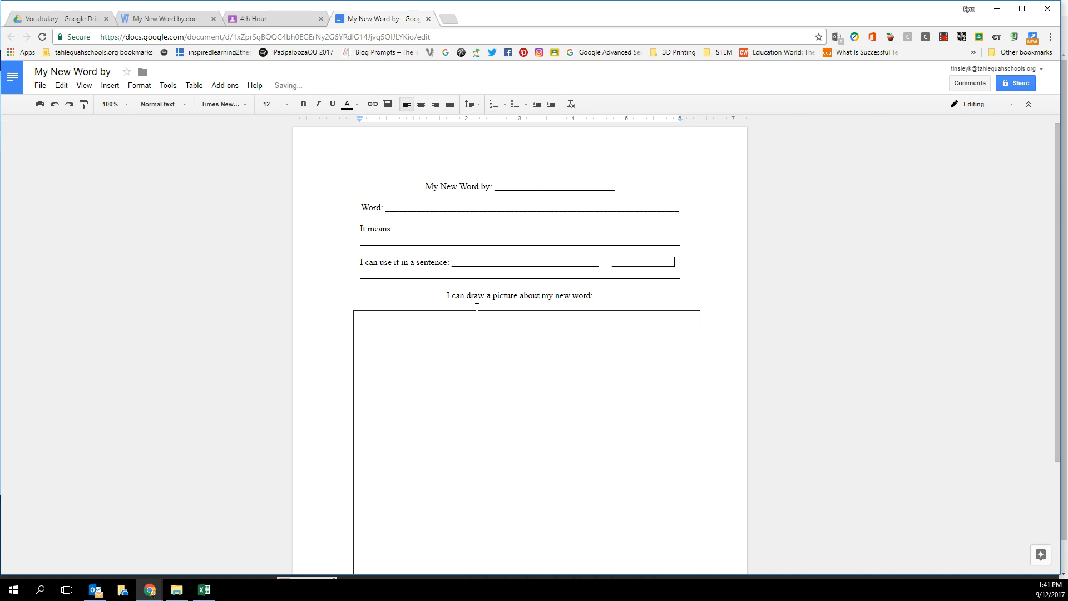
pyautogui.click(613, 265)
pyautogui.press('BackSpace')
pyautogui.press('BackSpace')
pyautogui.press('BackSpace')
pyautogui.press('BackSpace')
pyautogui.press('BackSpace')
pyautogui.press('BackSpace')
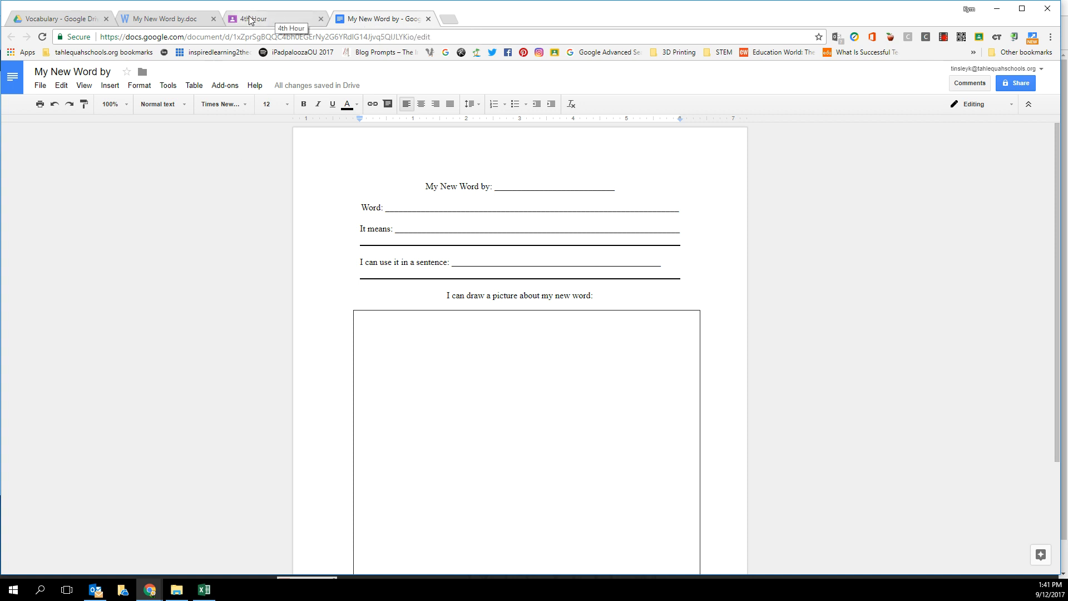
# Switch to the 4th Hour class in Google Classroom and create an assignment titled "Vocabulary"
pyautogui.click(277, 24)
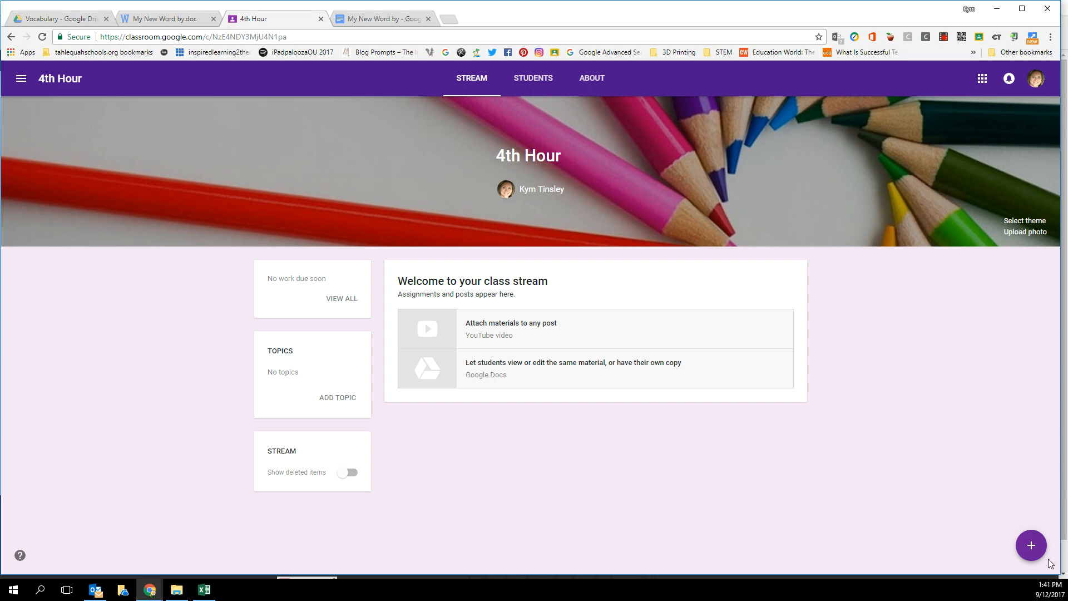
pyautogui.moveTo(1041, 551)
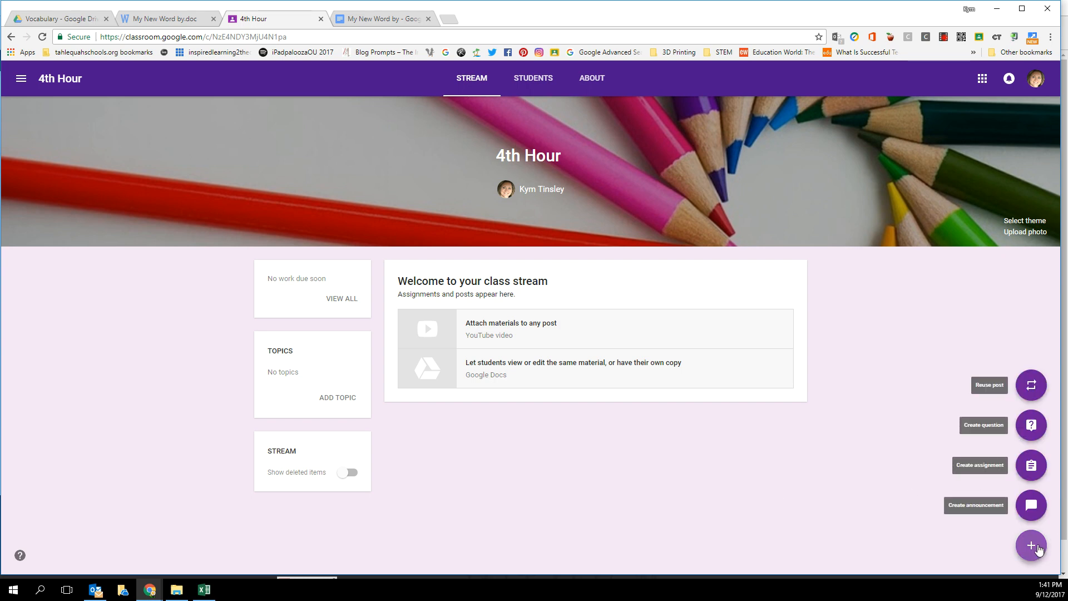
pyautogui.click(1030, 466)
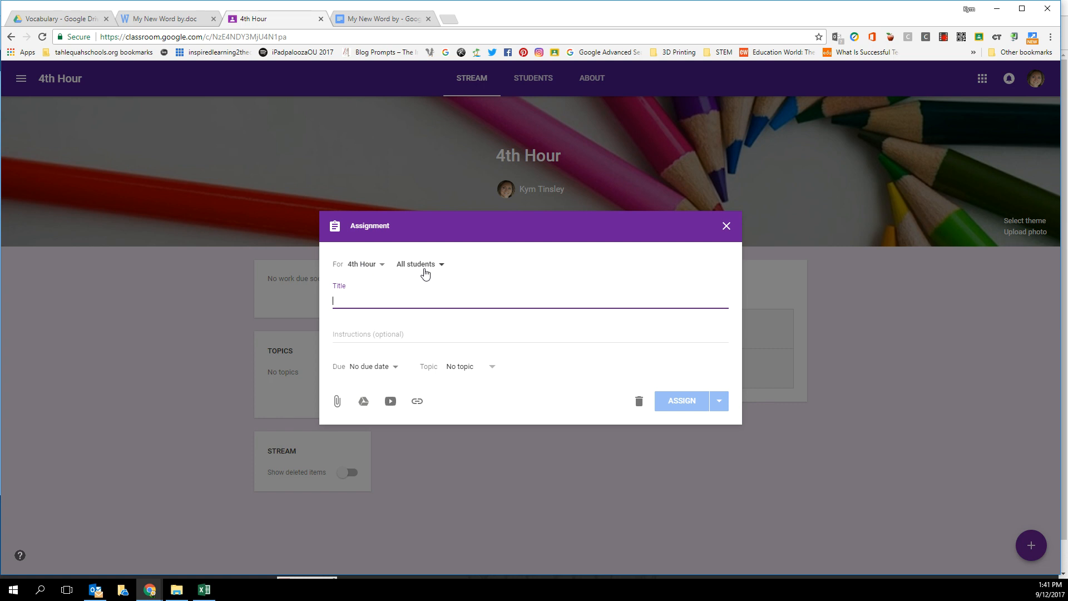
pyautogui.write('Vocab')
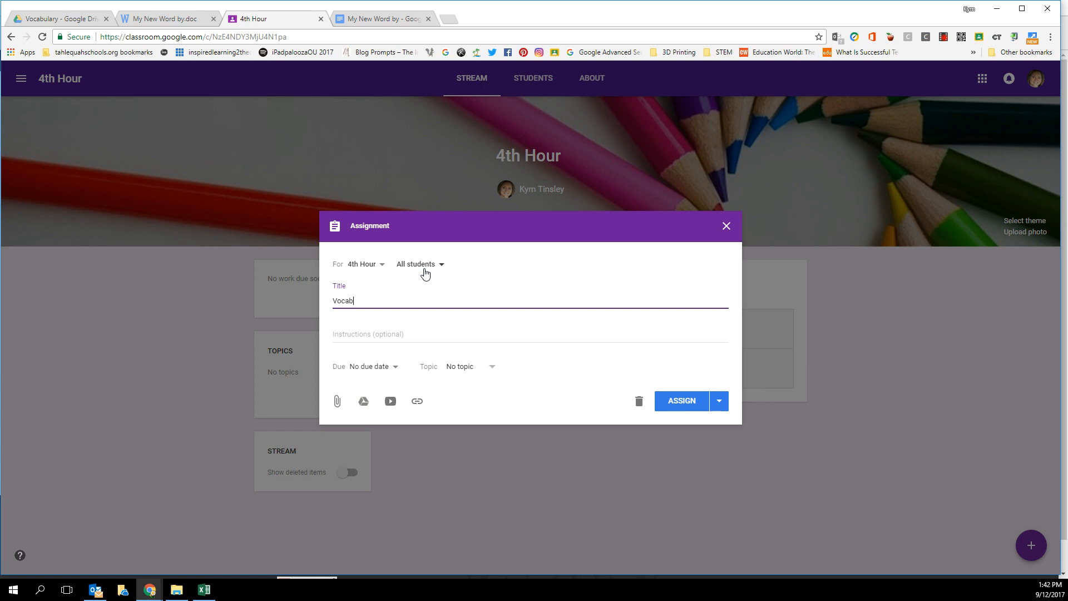
pyautogui.write('ulary')
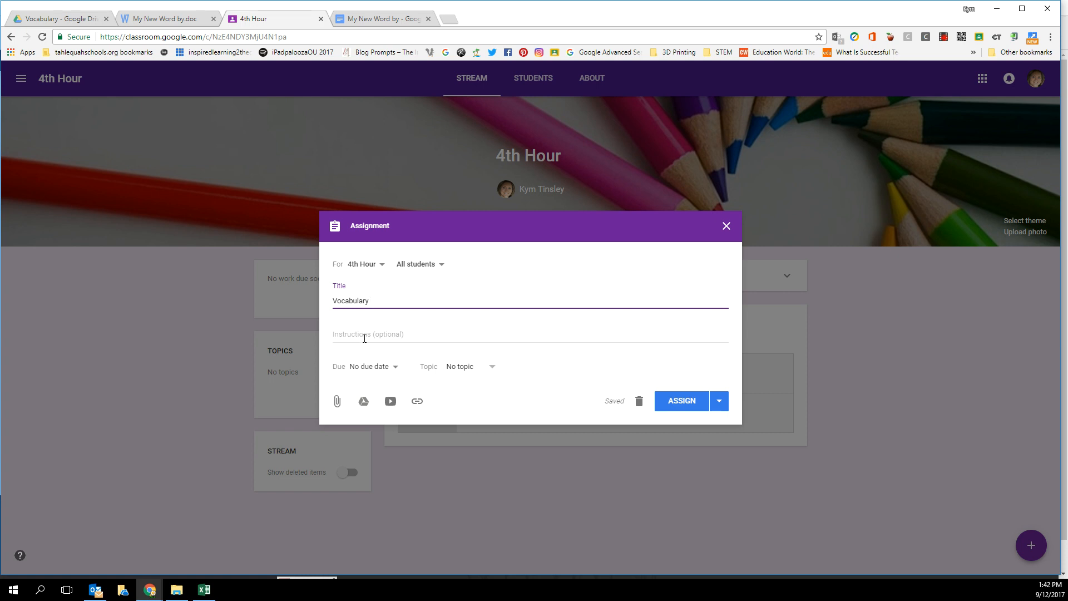
# Set the Vocabulary assignment's due date to Sep 15, 2017 at 3:00 PM
pyautogui.click(370, 367)
pyautogui.click(388, 408)
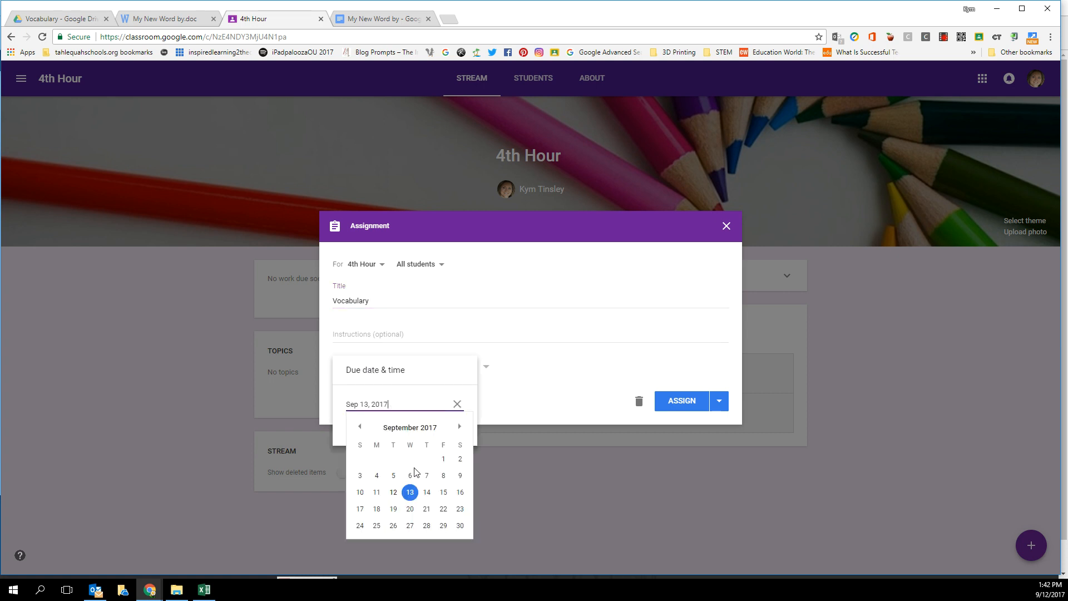
pyautogui.click(443, 493)
pyautogui.click(372, 426)
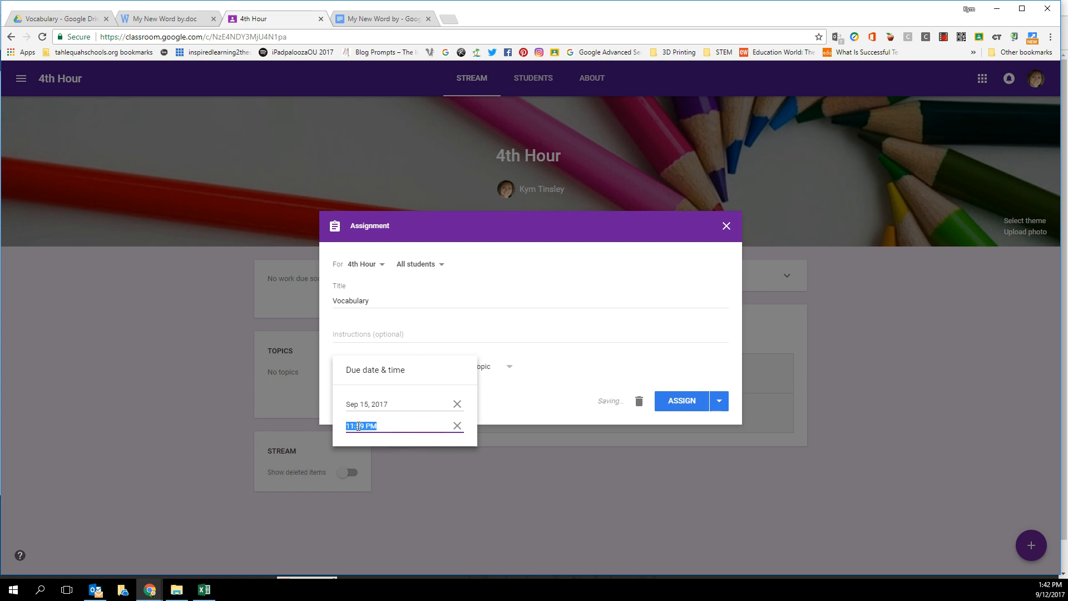
pyautogui.click(365, 427)
pyautogui.press('BackSpace')
pyautogui.press('BackSpace')
pyautogui.press('BackSpace')
pyautogui.press('BackSpace')
pyautogui.press('BackSpace')
pyautogui.write('3:00')
pyautogui.click(553, 332)
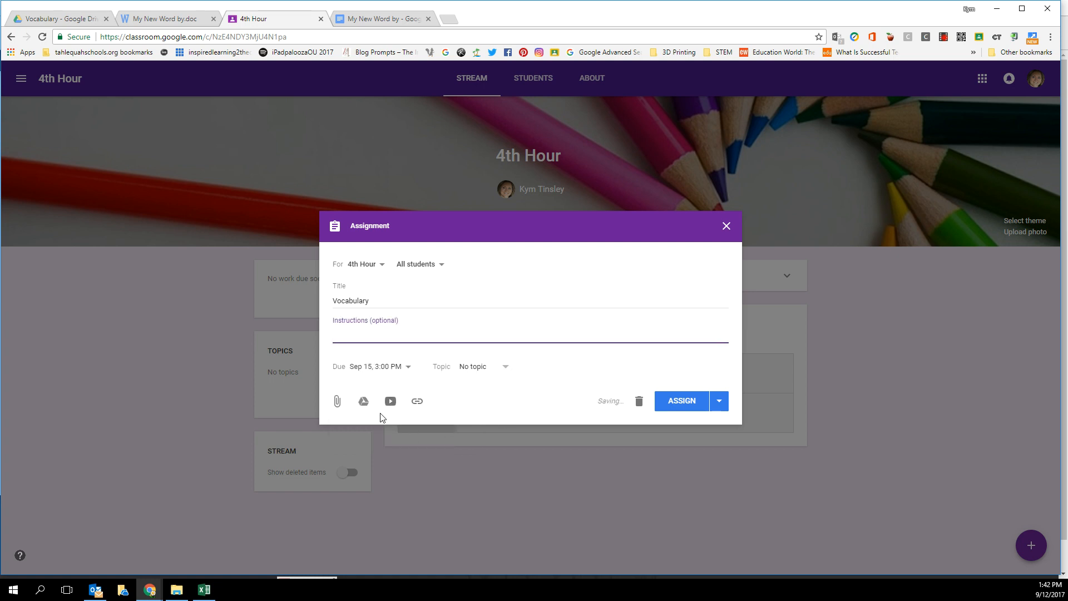
pyautogui.click(507, 368)
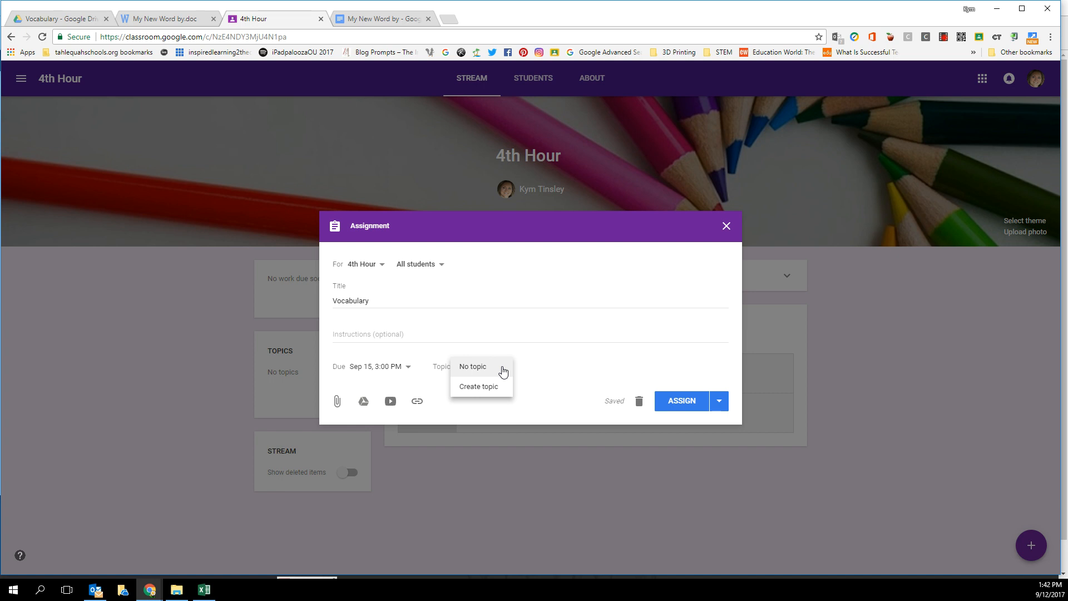
pyautogui.click(534, 222)
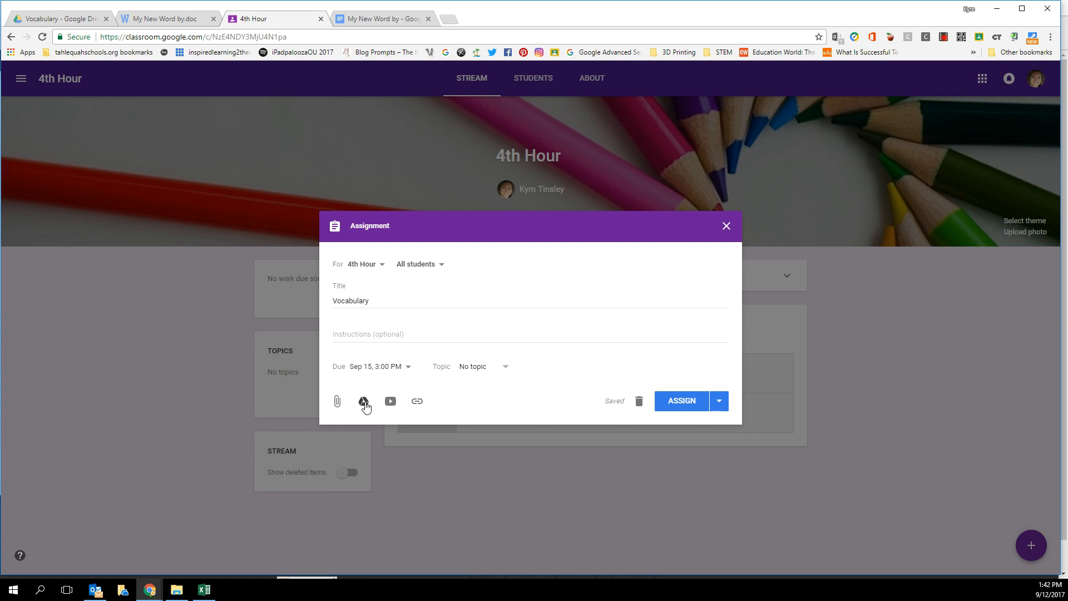
# Attach the Google Docs file "My New Word by" from Drive and set it to make a copy for each student
pyautogui.click(364, 403)
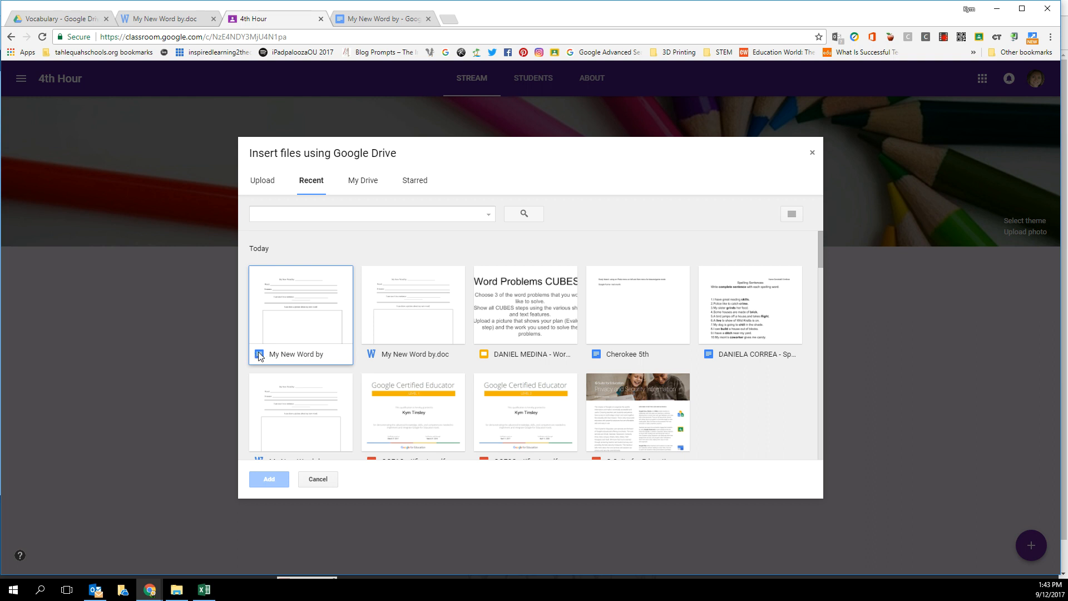
pyautogui.click(303, 312)
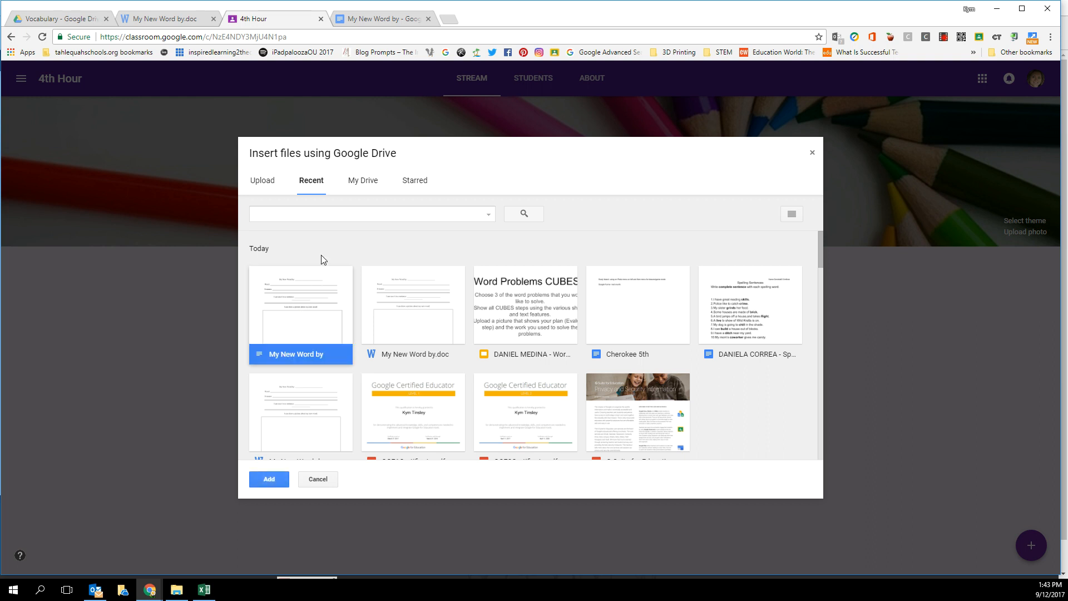
pyautogui.click(271, 482)
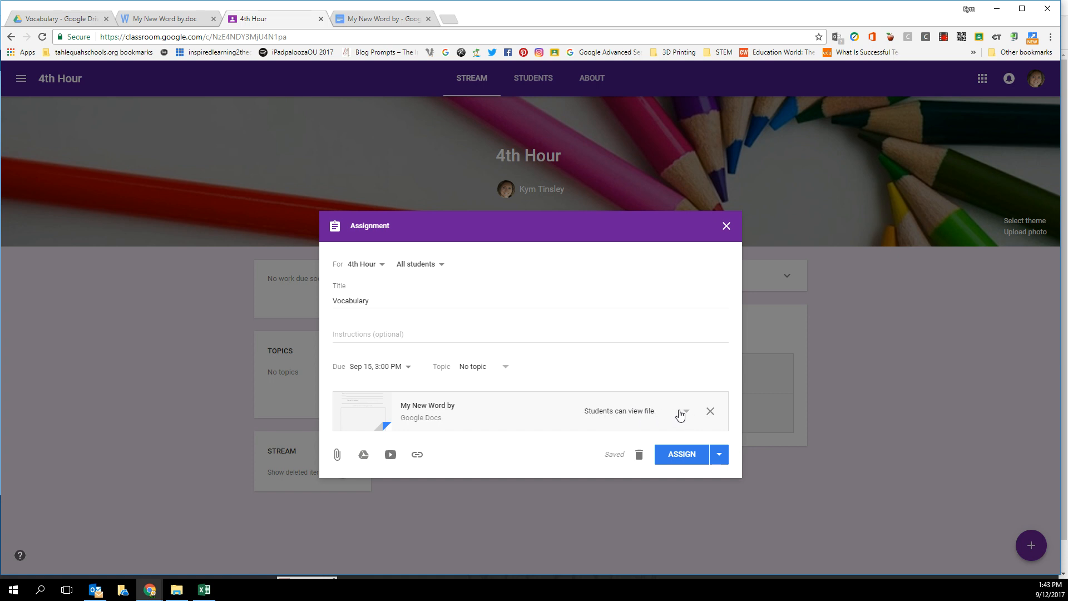
pyautogui.click(683, 415)
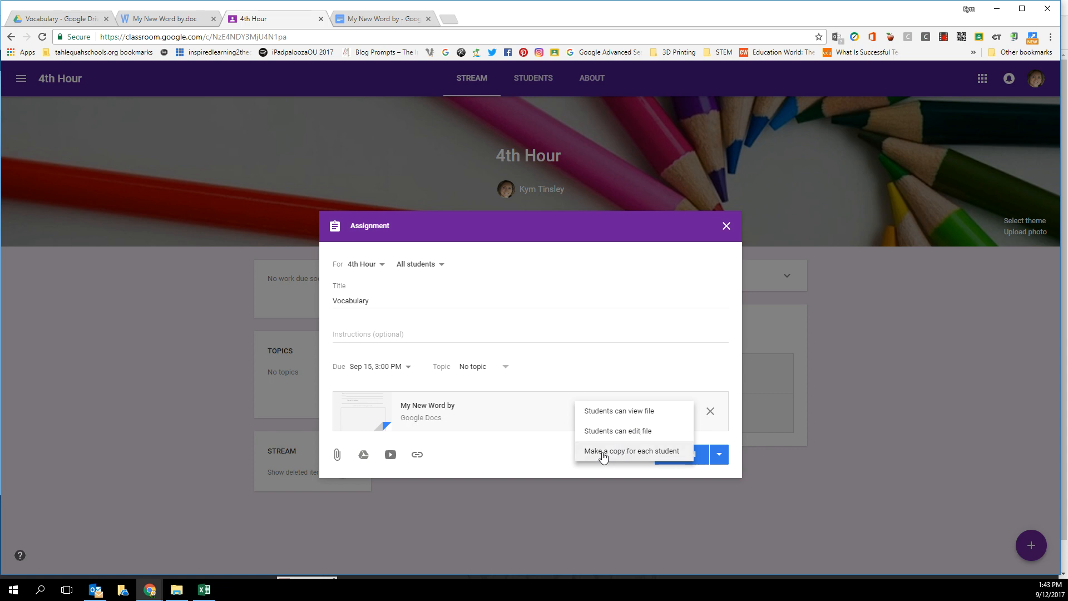
pyautogui.click(603, 453)
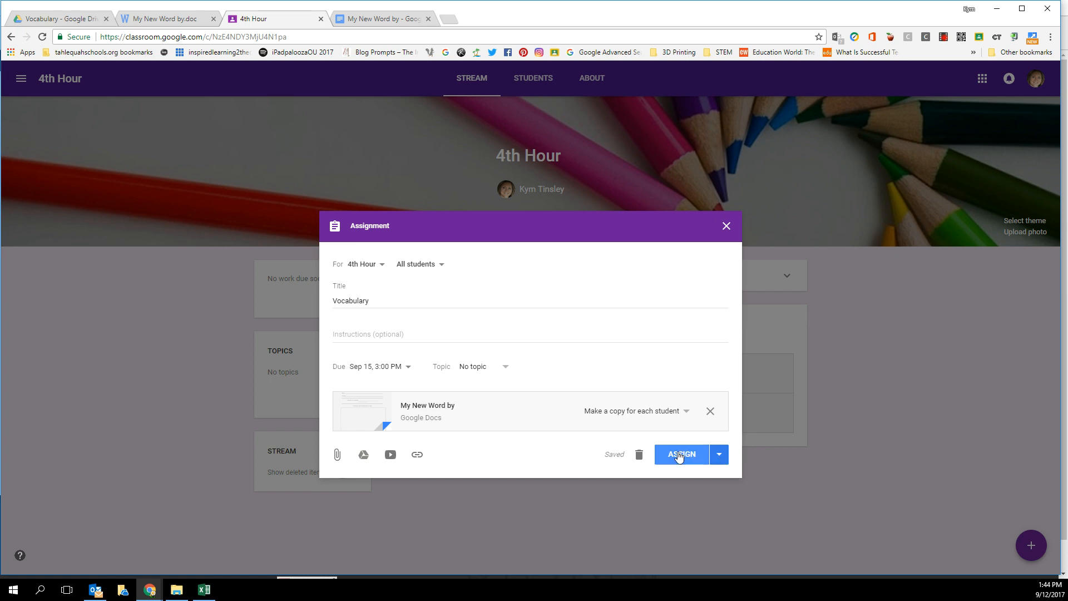
# Check the alternative posting options and assign the Vocabulary assignment to the class
pyautogui.click(719, 454)
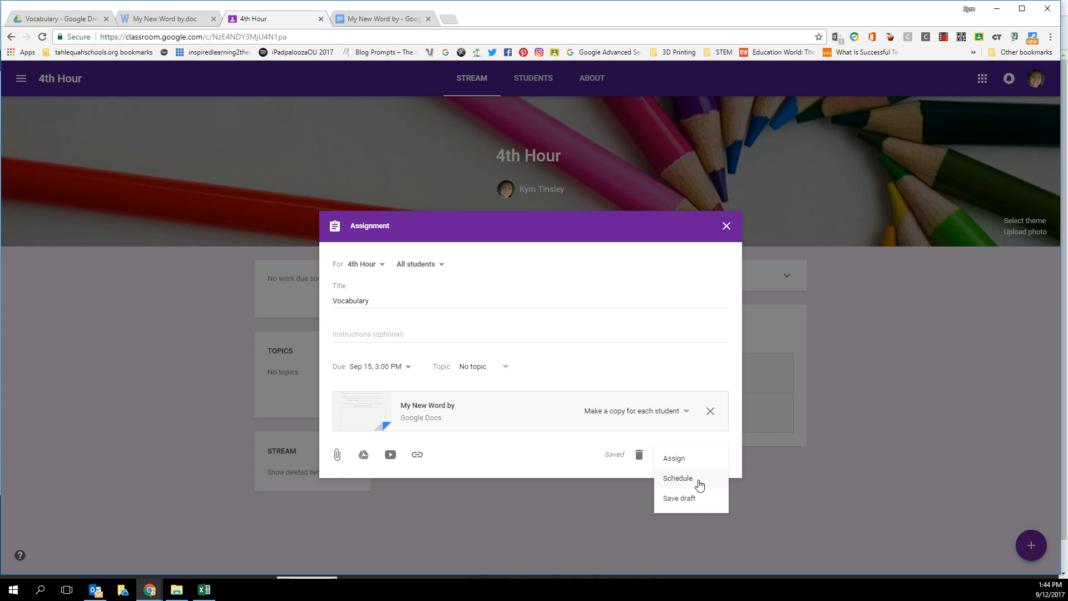
pyautogui.click(508, 464)
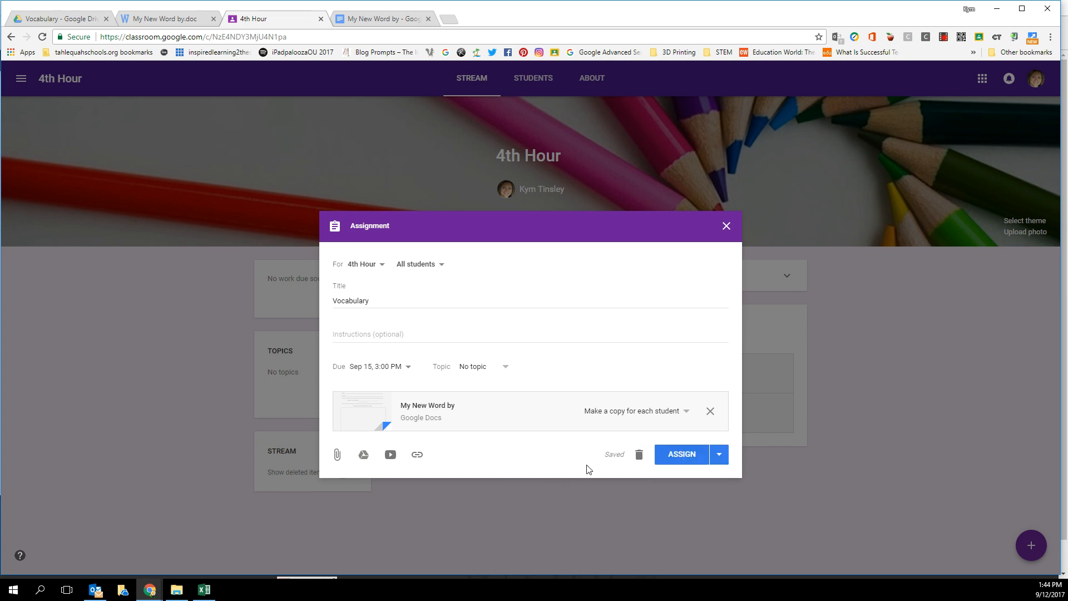
pyautogui.click(677, 448)
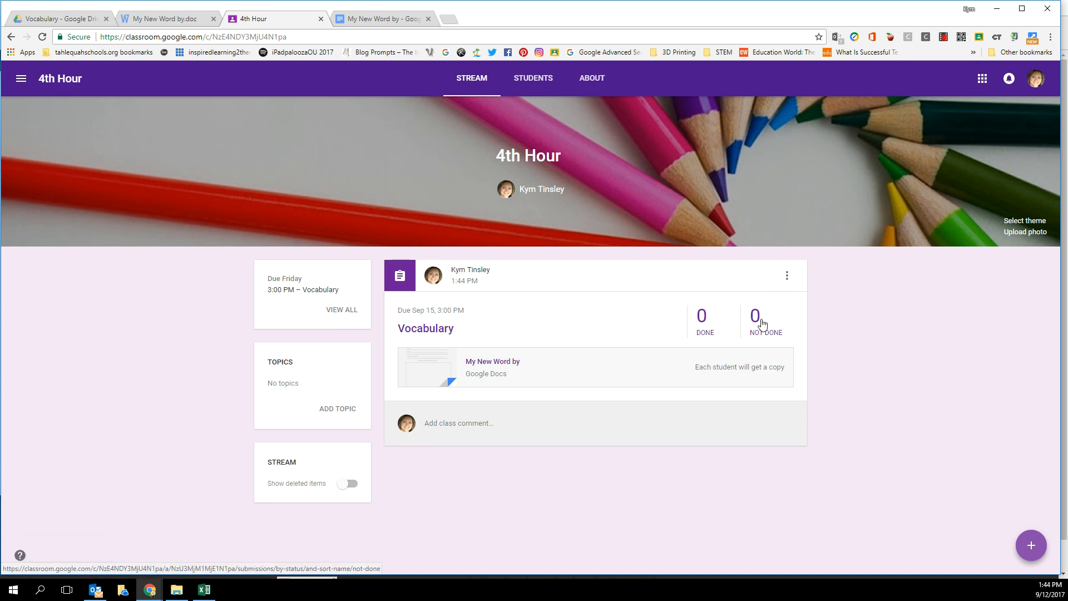
# Review the posted Vocabulary assignment's student work and instructions pages, and return to the class stream
pyautogui.click(422, 329)
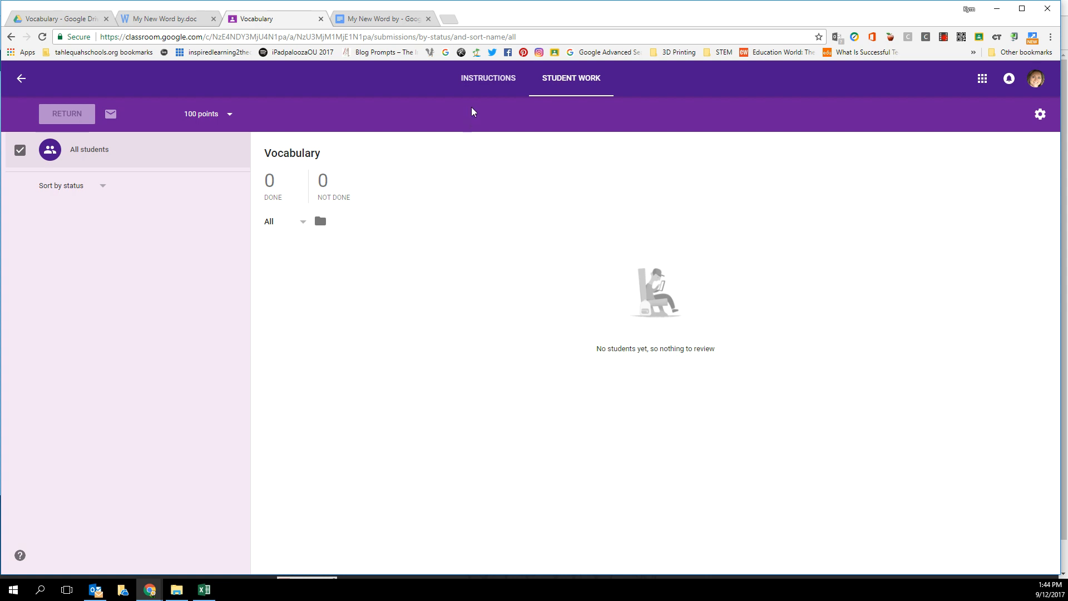
pyautogui.click(488, 80)
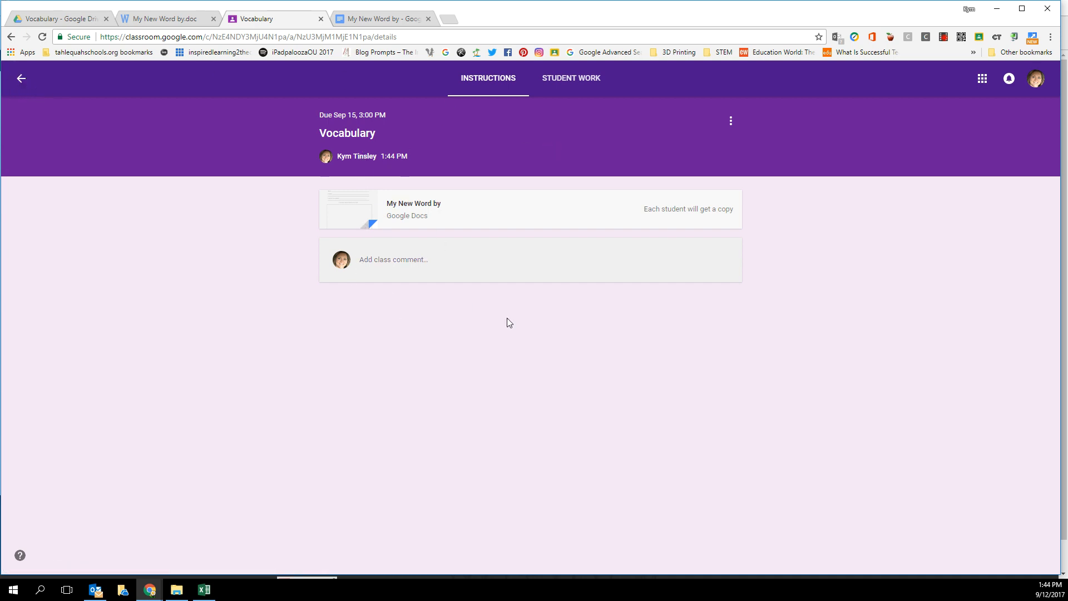
pyautogui.click(21, 81)
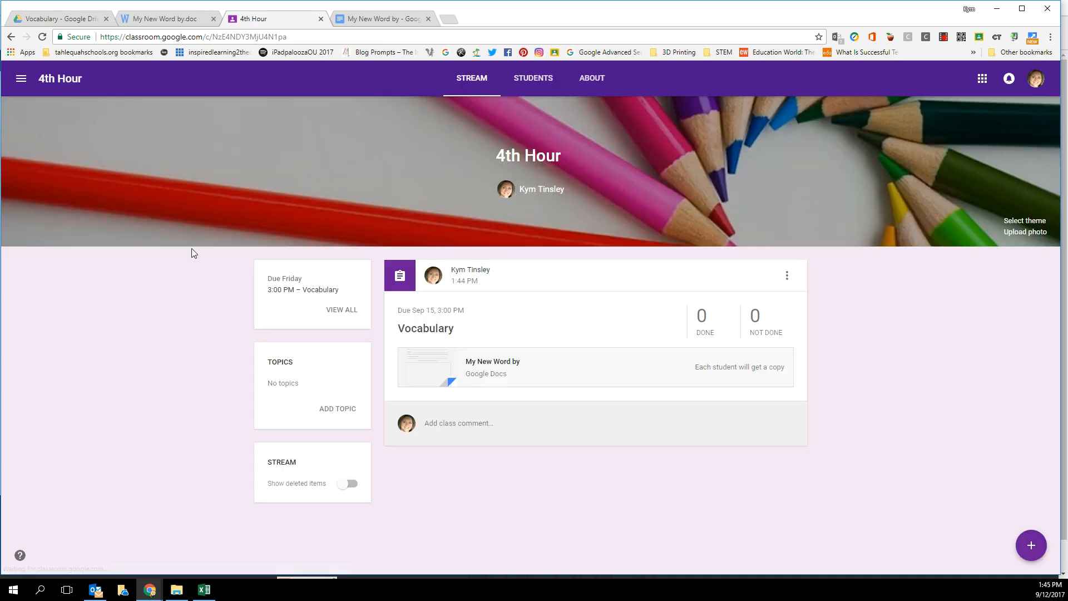